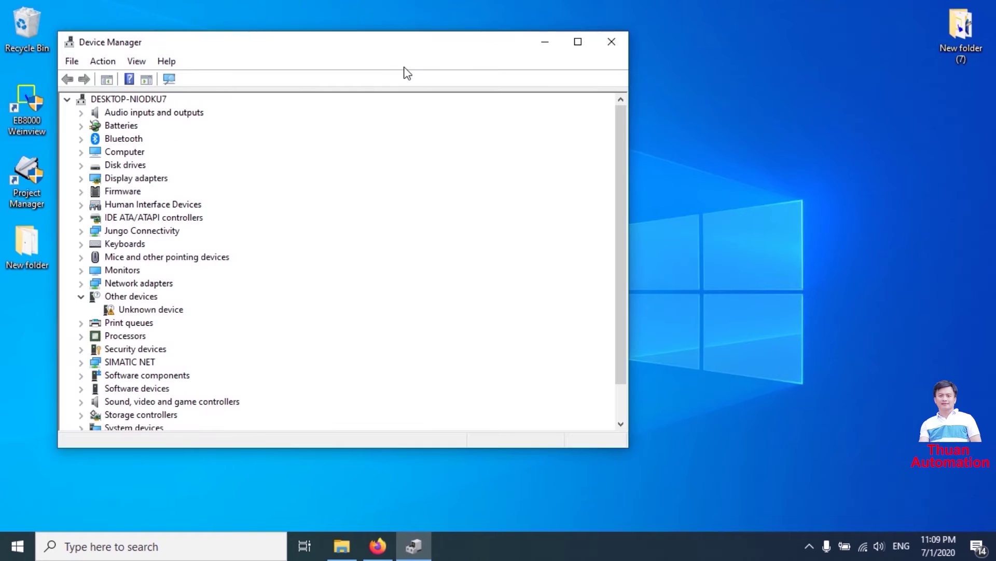
- Maximize the device list, expand the Weintek HMI category and select the device under it to check its driver
{"action": "left_click", "coordinate": [577, 42]}
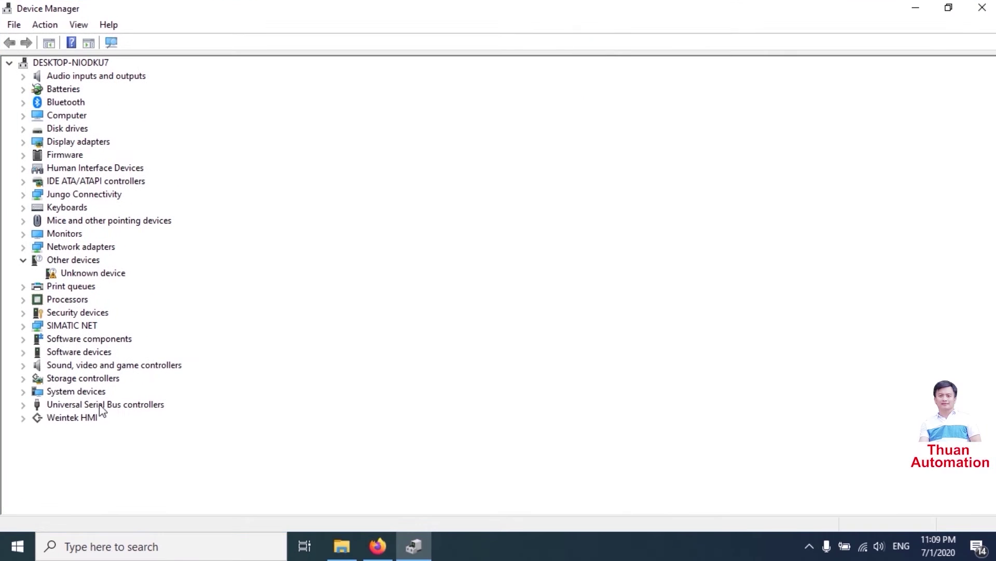
{"action": "left_click", "coordinate": [23, 418]}
{"action": "left_click", "coordinate": [58, 432]}
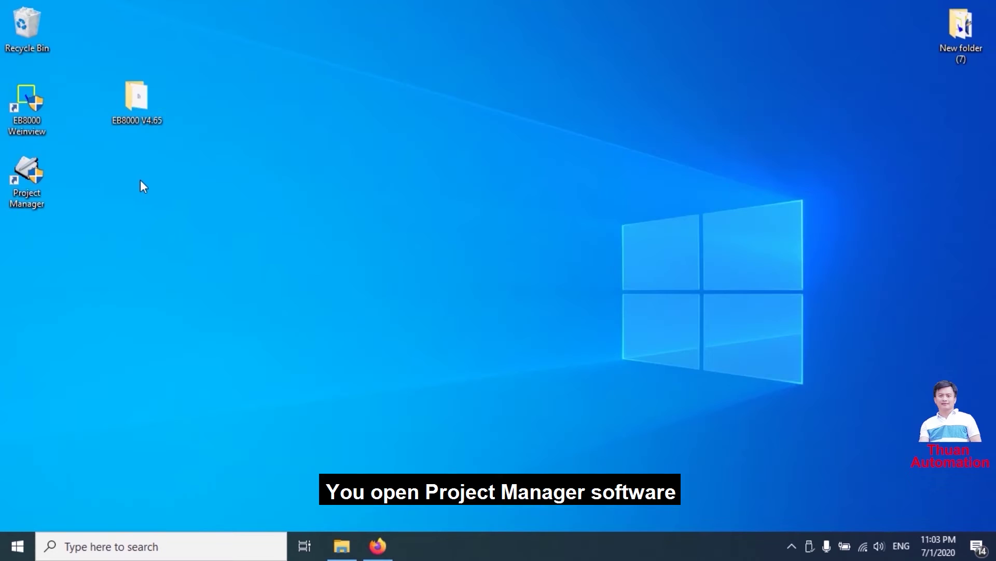
- Launch Project Manager, open the HMI upload settings and set the HMI type to TK-MT6000/8000 iP Series
{"action": "double_click", "coordinate": [47, 169]}
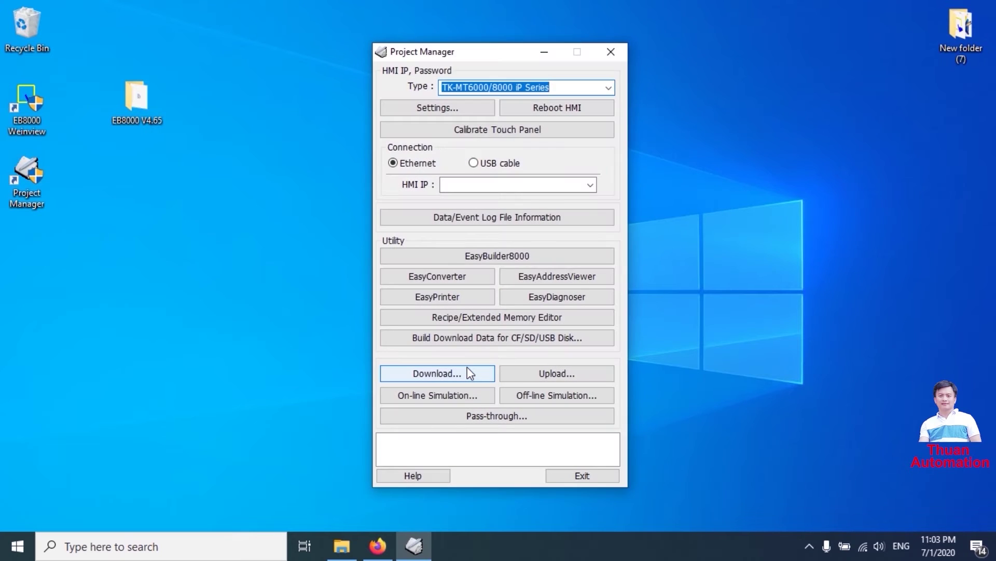
{"action": "left_click", "coordinate": [581, 373]}
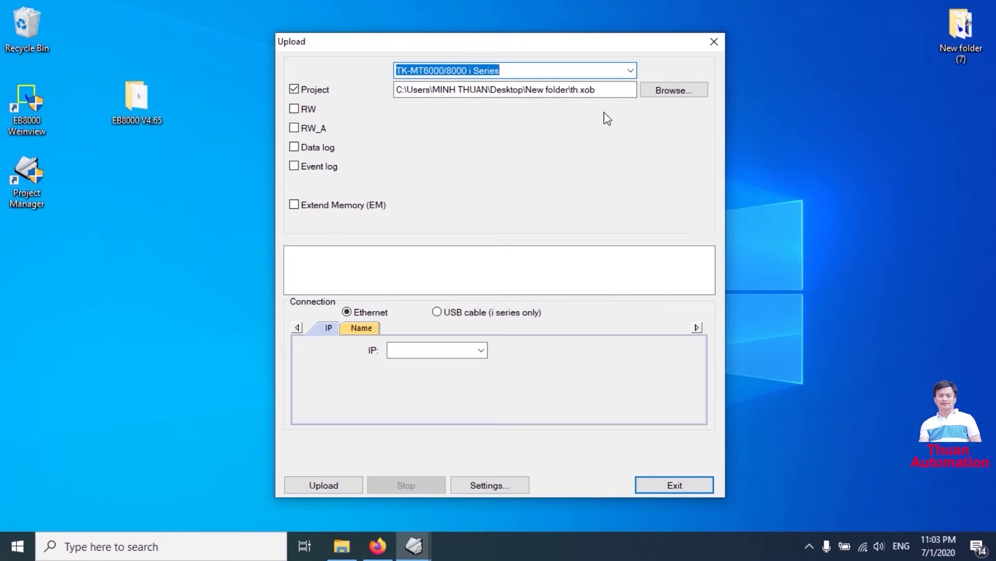
{"action": "left_click", "coordinate": [630, 72]}
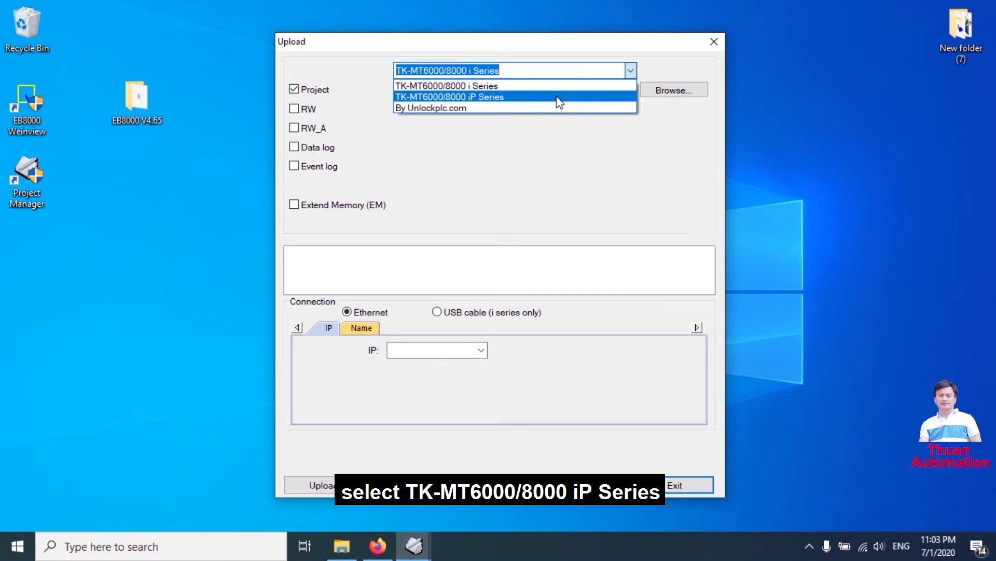
{"action": "left_click", "coordinate": [559, 101]}
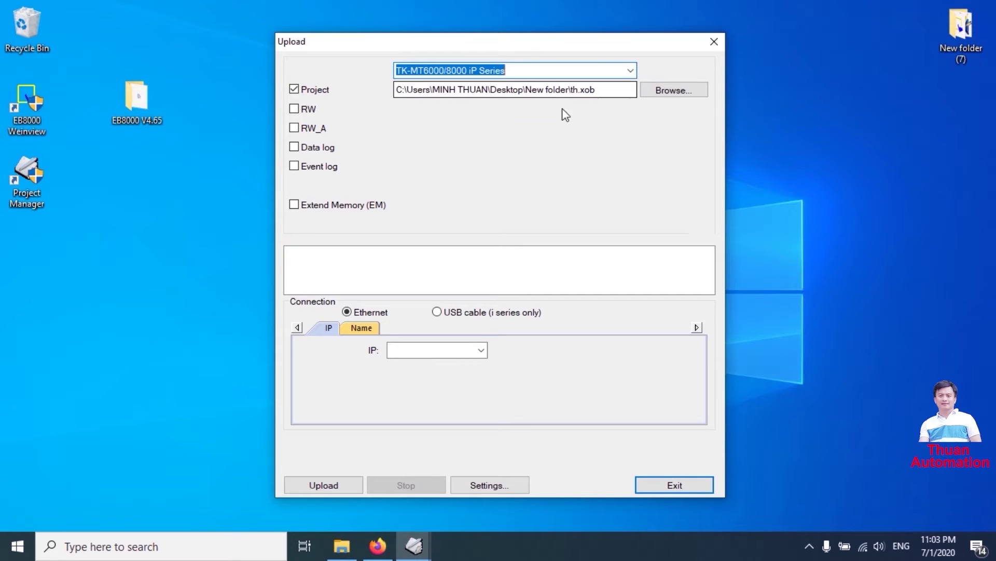
- Browse for the uploaded project's save location and create a new folder with the default name on the Desktop
{"action": "left_click", "coordinate": [661, 90]}
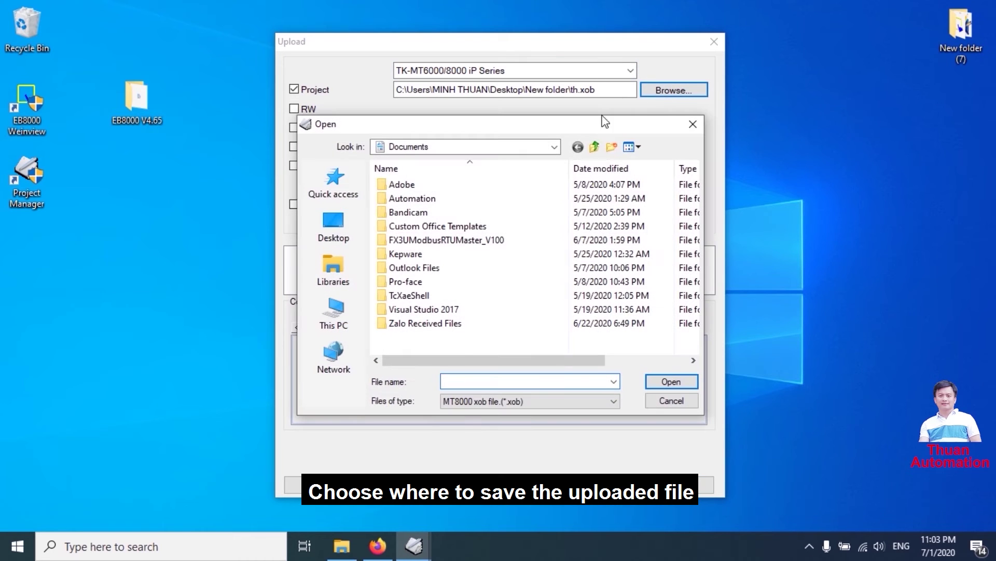
{"action": "left_click", "coordinate": [333, 224]}
{"action": "right_click", "coordinate": [481, 313]}
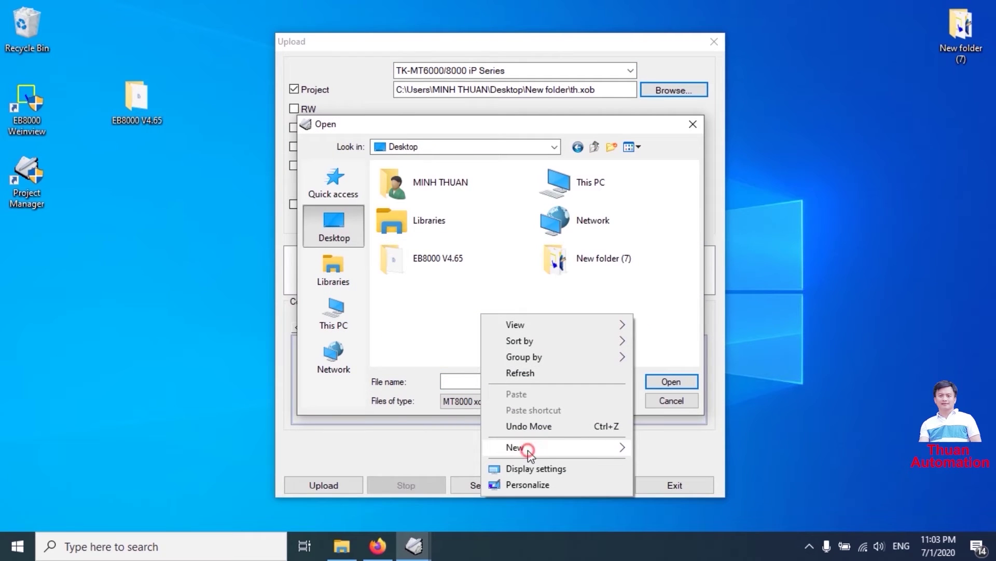
{"action": "left_click", "coordinate": [528, 447]}
{"action": "left_click", "coordinate": [662, 200]}
{"action": "left_click", "coordinate": [571, 310]}
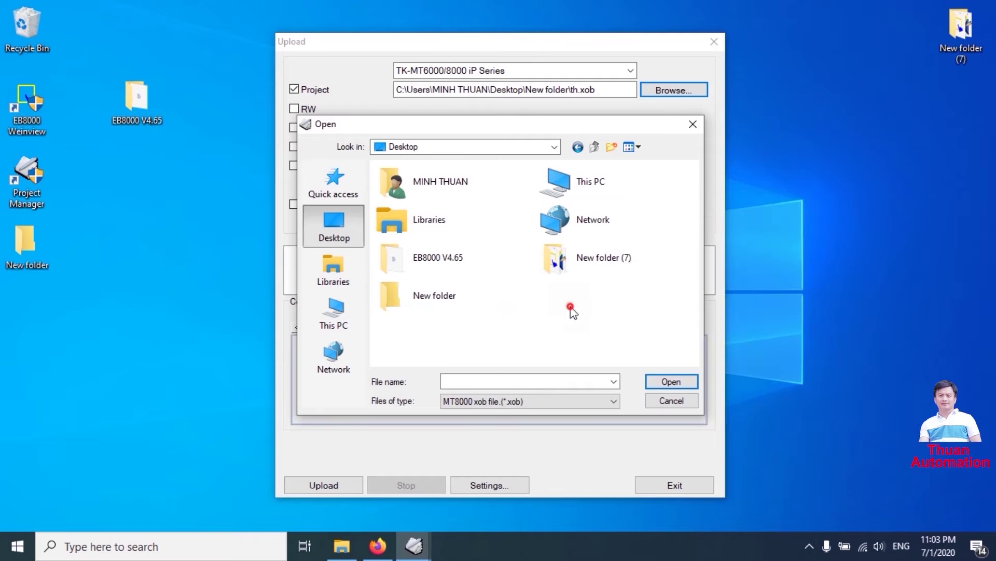
- Set the upload's project file to UPLOAD_HMI_TK6070iP inside the new Desktop folder
{"action": "double_click", "coordinate": [486, 296]}
{"action": "left_click", "coordinate": [465, 379]}
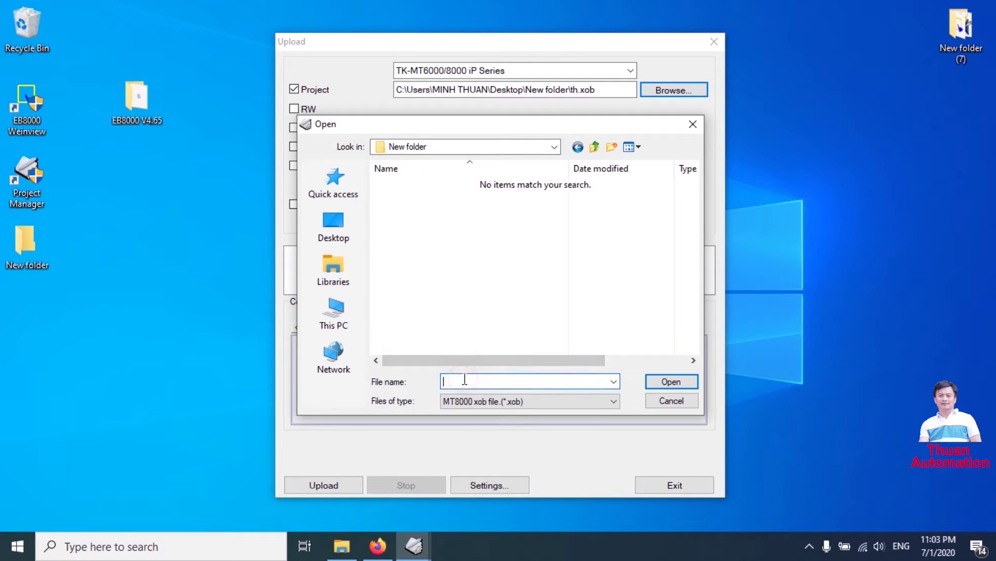
{"action": "type", "text": "UPLOAD_HMI_TK607"}
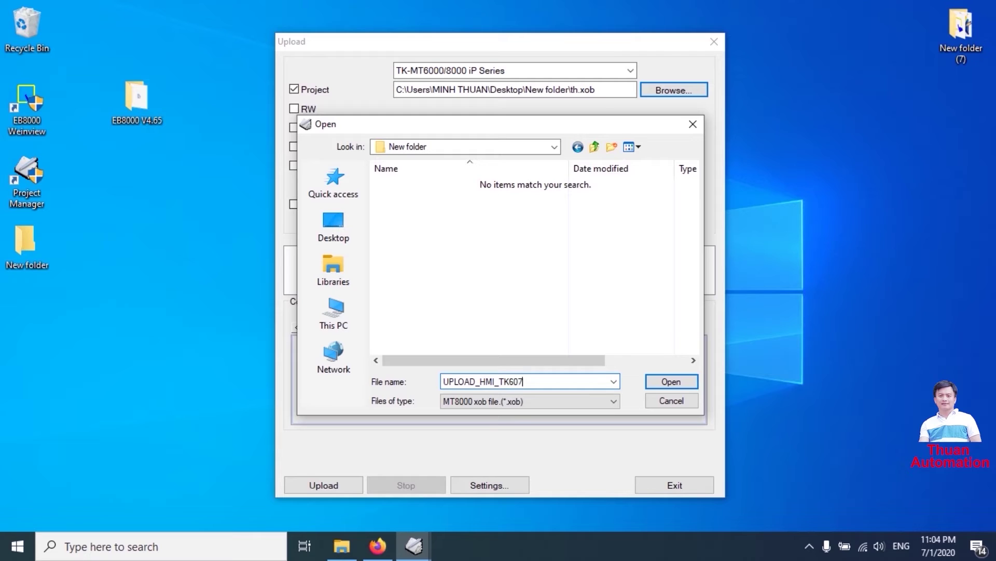
{"action": "type", "text": "0iP"}
{"action": "left_click", "coordinate": [652, 382]}
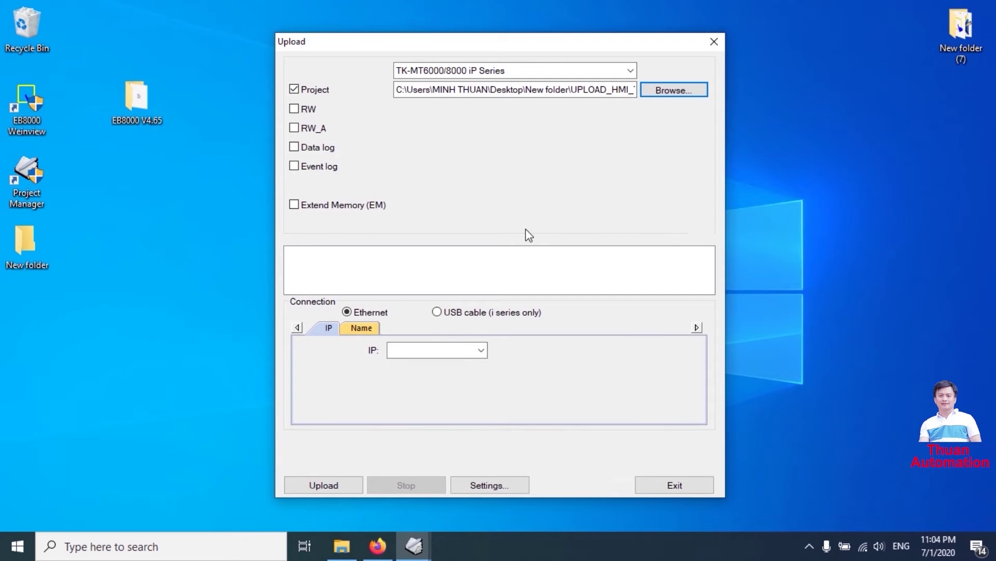
- Upload the project from the HMI over the USB cable connection, then exit the upload dialog and Project Manager
{"action": "left_click", "coordinate": [451, 312]}
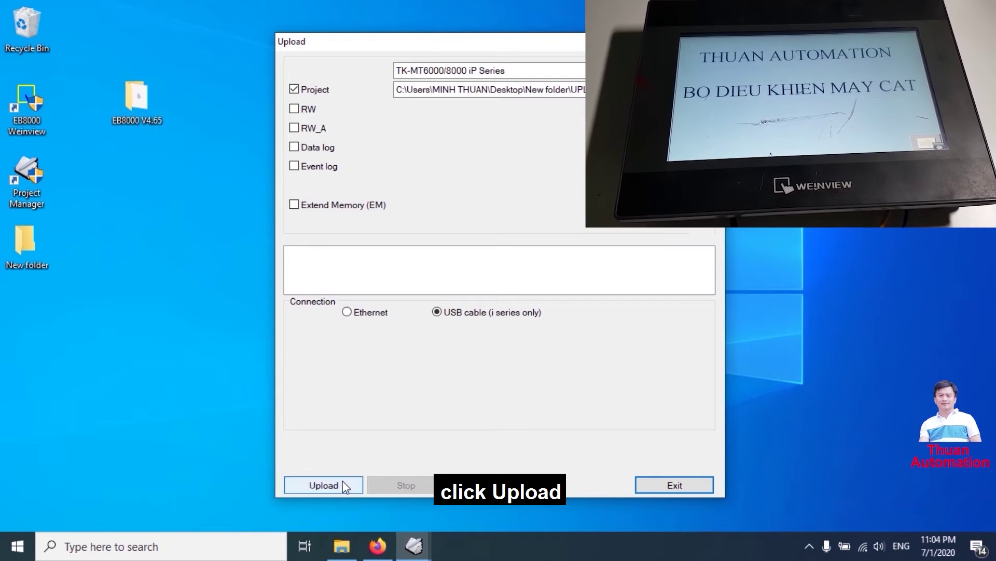
{"action": "left_click", "coordinate": [343, 483]}
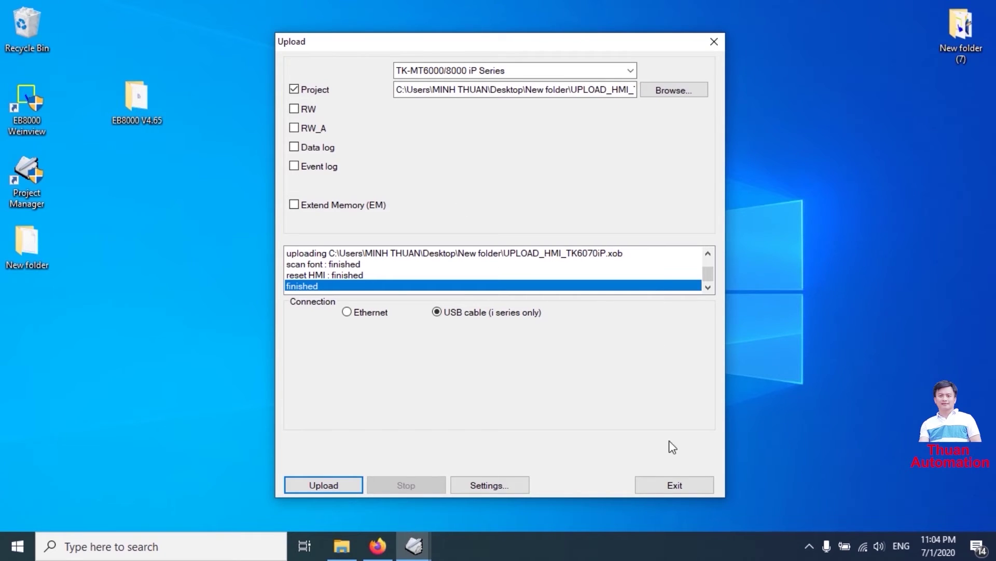
{"action": "left_click", "coordinate": [663, 485]}
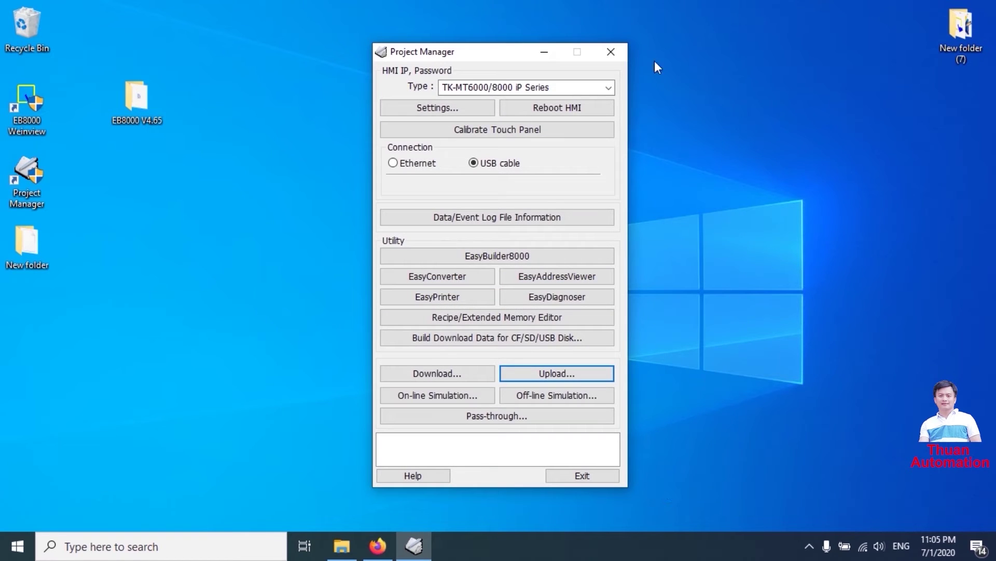
{"action": "left_click", "coordinate": [623, 54]}
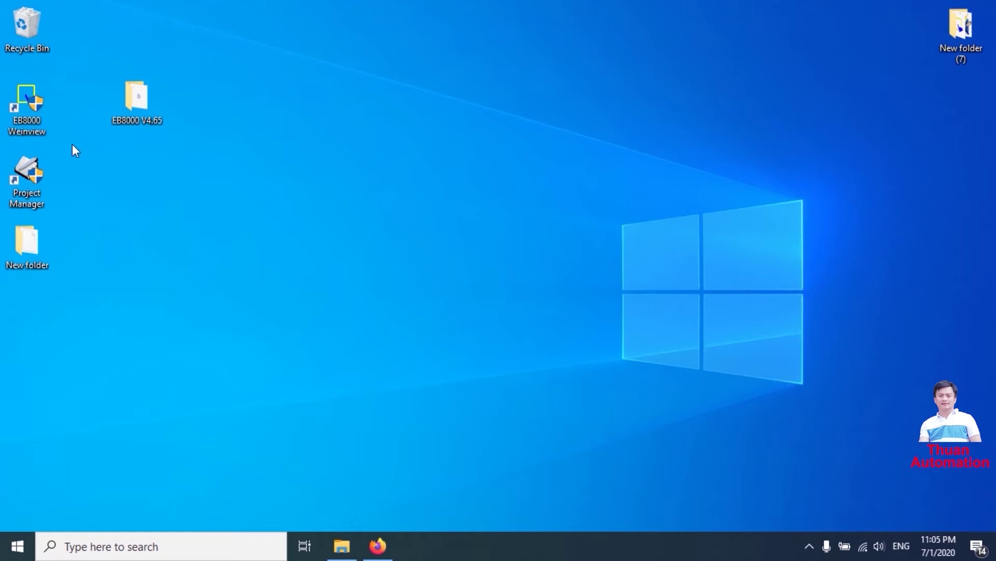
- Launch EasyBuilder8000, dismiss the startup project dialog and open the Decompile tool
{"action": "double_click", "coordinate": [44, 120]}
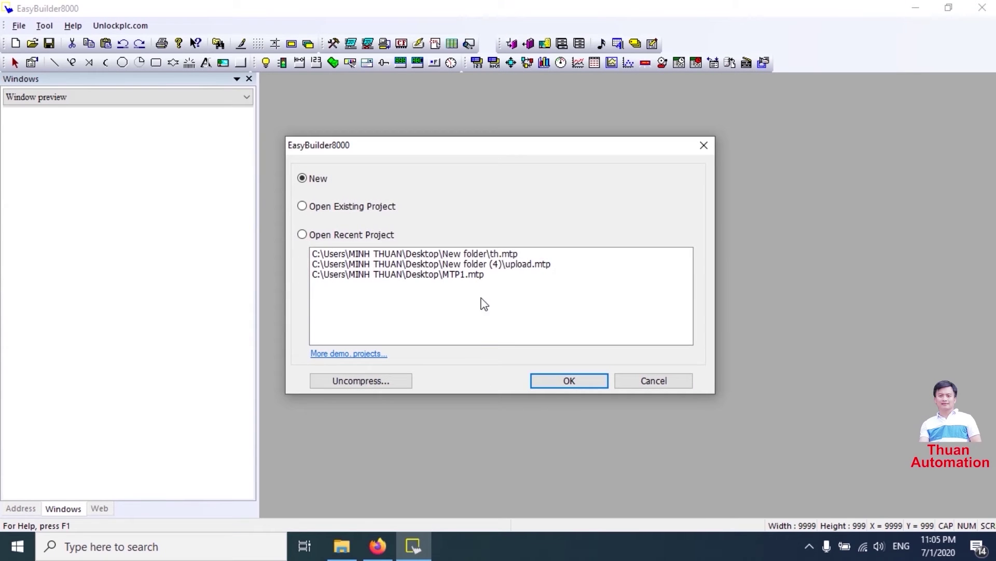
{"action": "left_click", "coordinate": [674, 380]}
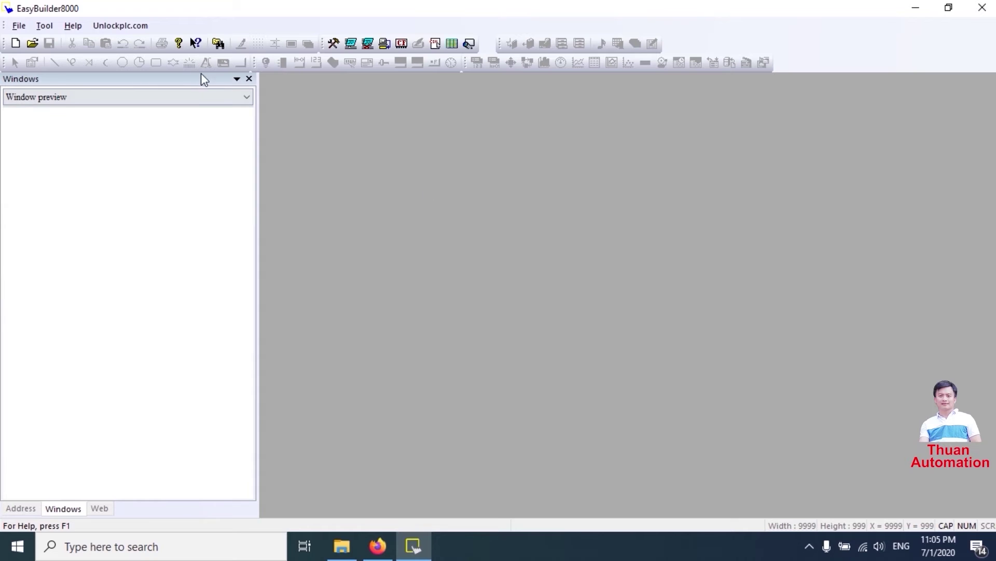
{"action": "left_click", "coordinate": [50, 30]}
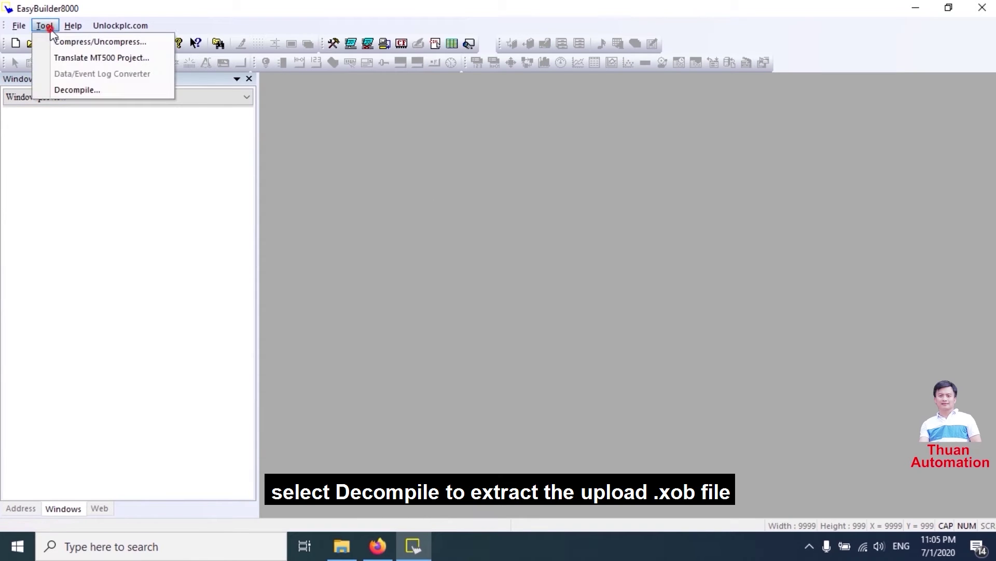
{"action": "left_click", "coordinate": [73, 91]}
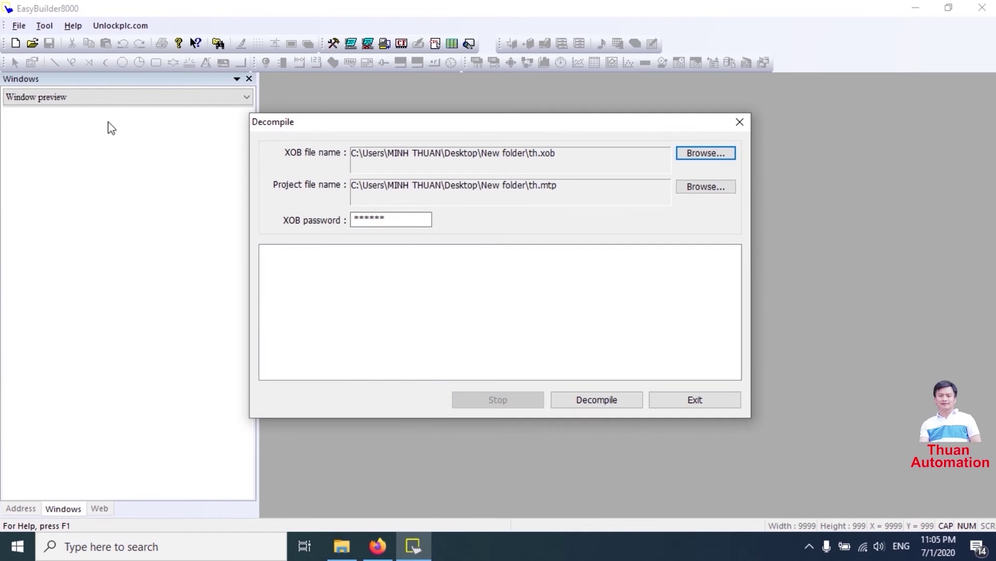
- Choose UPLOAD_HMI_TK6070iP.xob from the Desktop's New folder as the XOB file to decompile
{"action": "left_click", "coordinate": [716, 155]}
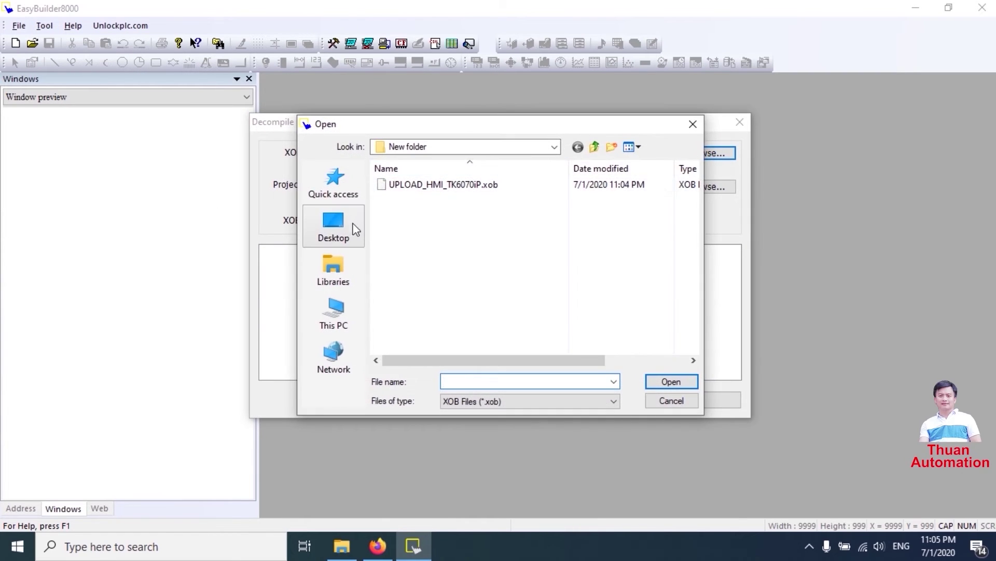
{"action": "left_click", "coordinate": [355, 223]}
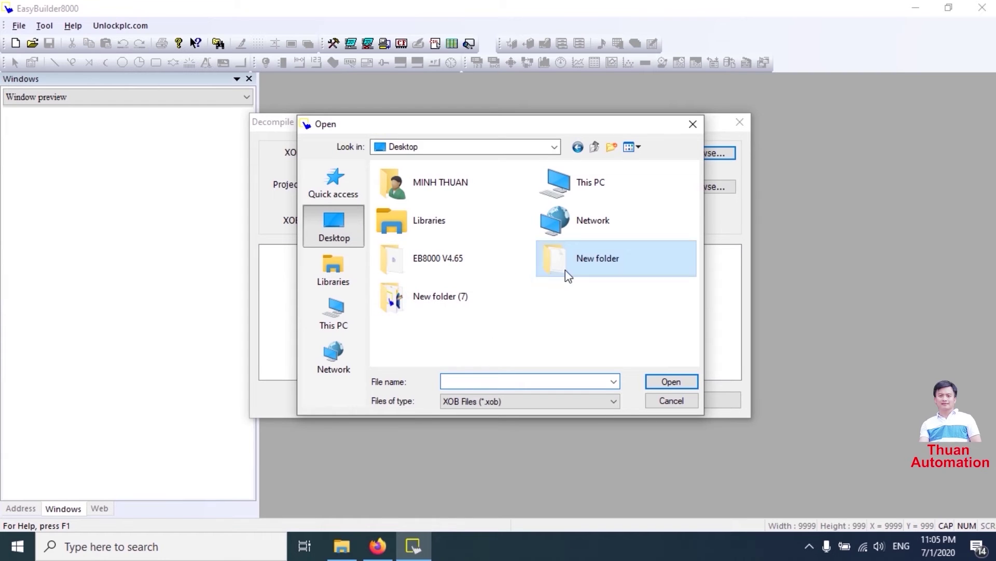
{"action": "double_click", "coordinate": [621, 257]}
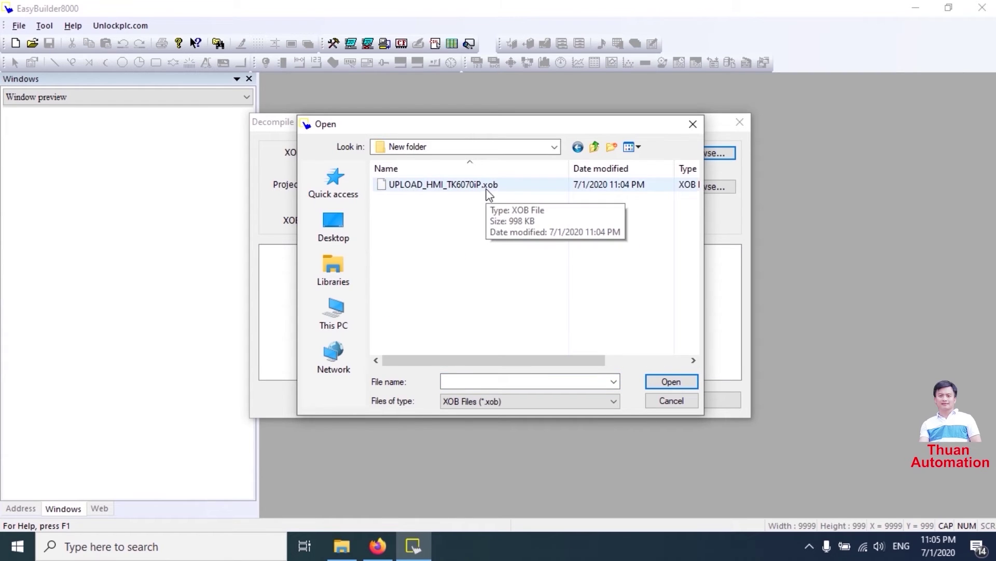
{"action": "left_click", "coordinate": [450, 186]}
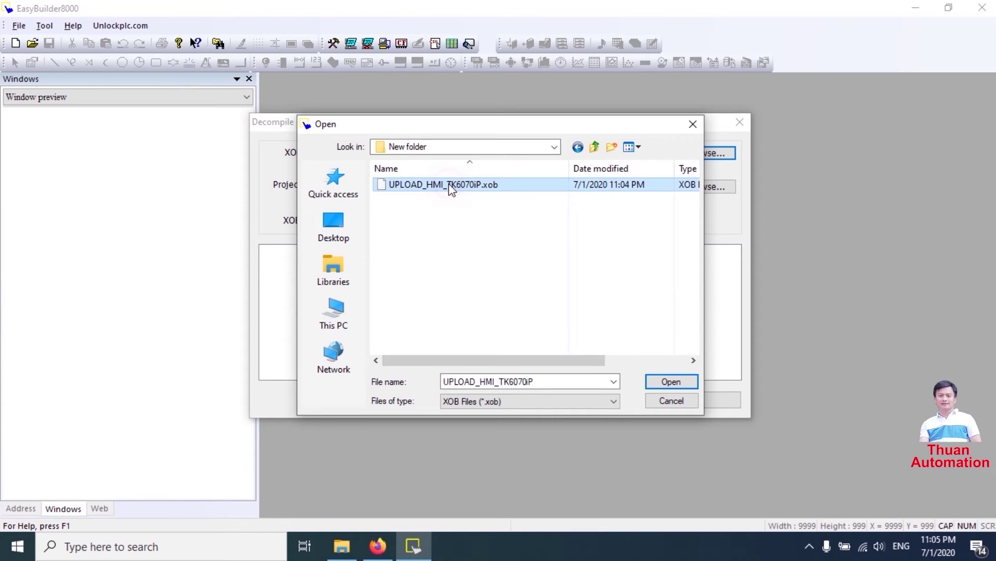
{"action": "left_click", "coordinate": [657, 382]}
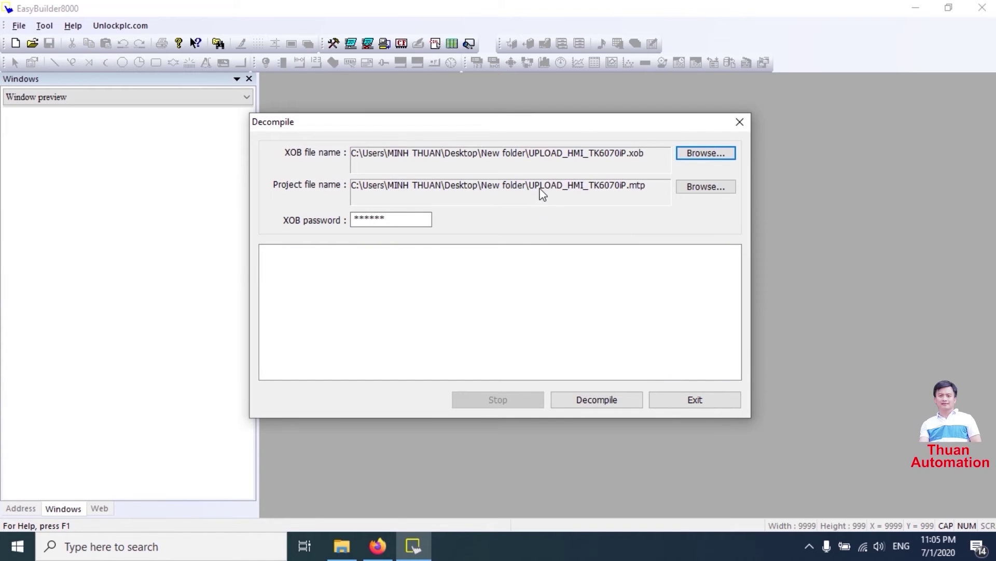
- Decompile the XOB file into the UPLOAD_HMI_TK6070iP.mtp project using the prefilled XOB password, and exit the dialog
{"action": "left_click", "coordinate": [424, 219]}
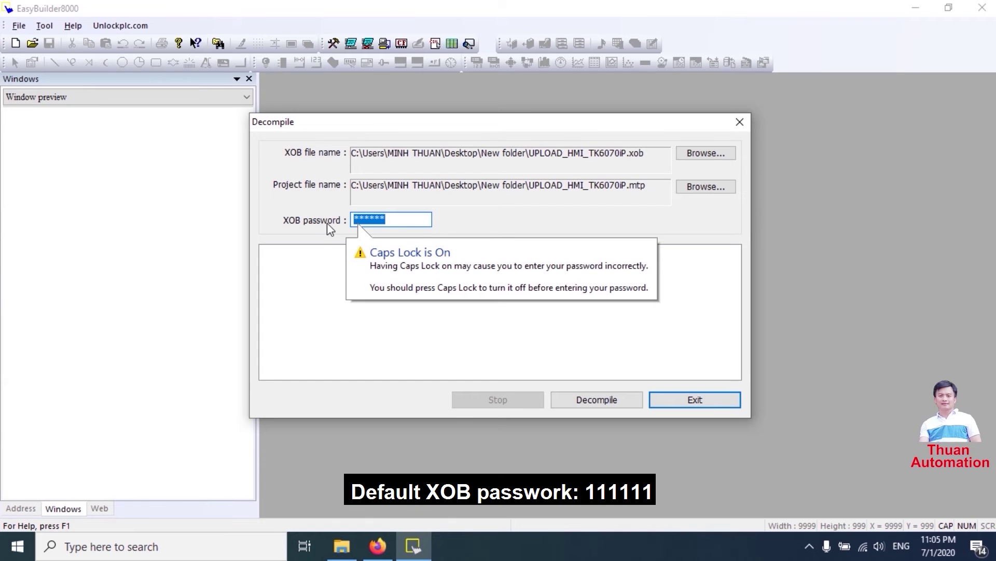
{"action": "left_click", "coordinate": [322, 268]}
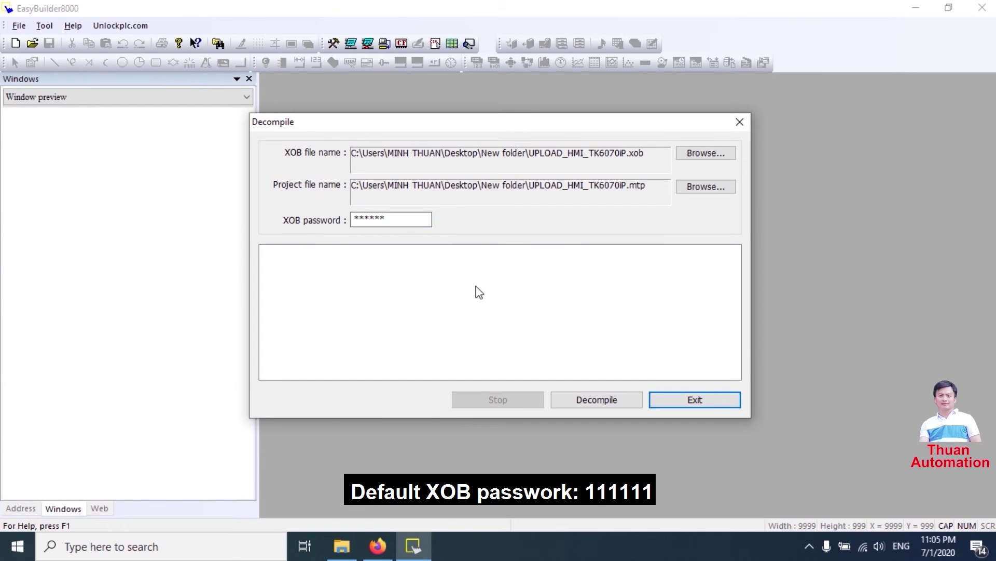
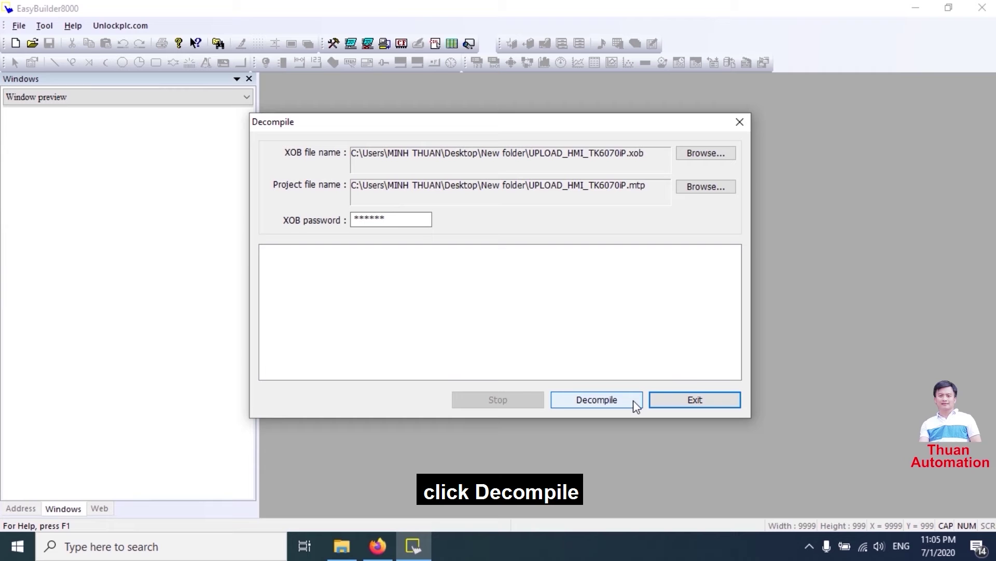
{"action": "left_click", "coordinate": [630, 401]}
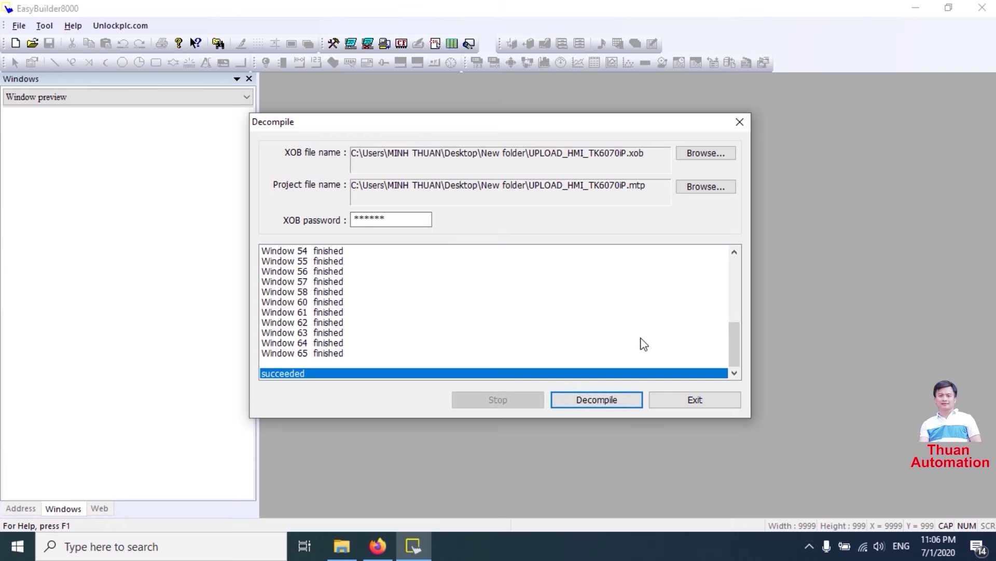
{"action": "left_click", "coordinate": [674, 401]}
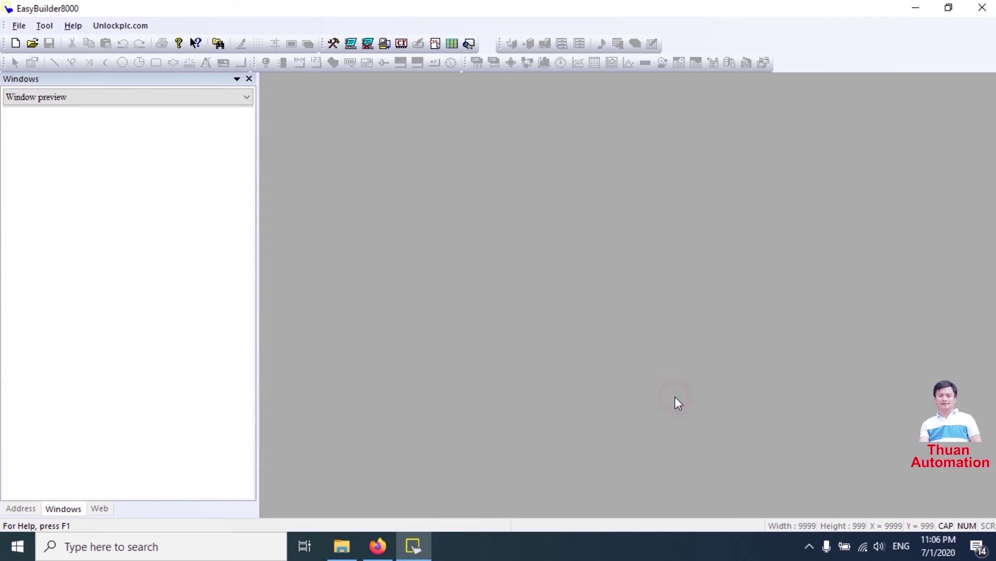
- Open the decompiled UPLOAD_HMI_TK6070iP project and briefly select the "BO DIEU KHIEN MAY CAT" text on WINDOW_010 to inspect it
{"action": "left_click", "coordinate": [36, 47]}
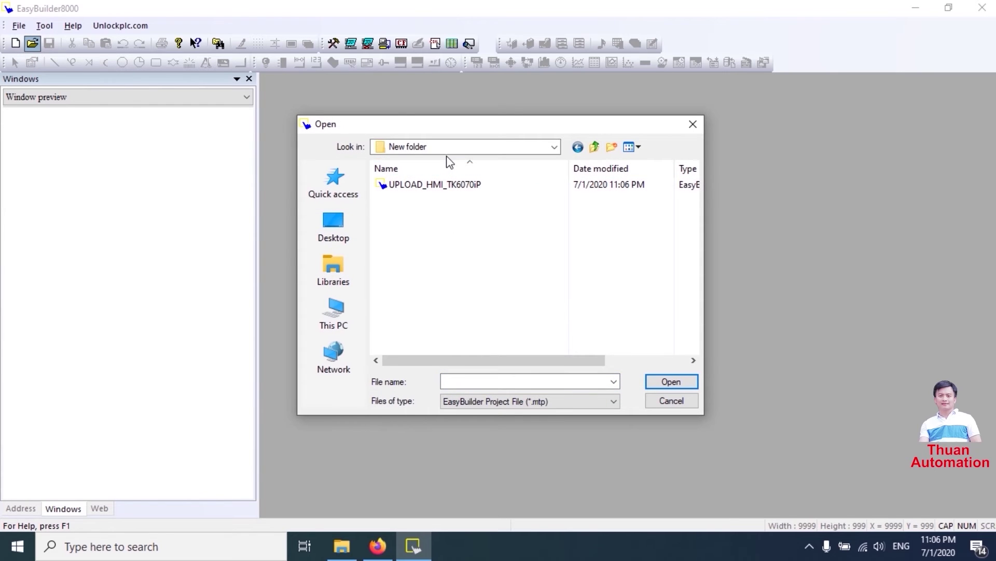
{"action": "left_click", "coordinate": [452, 185]}
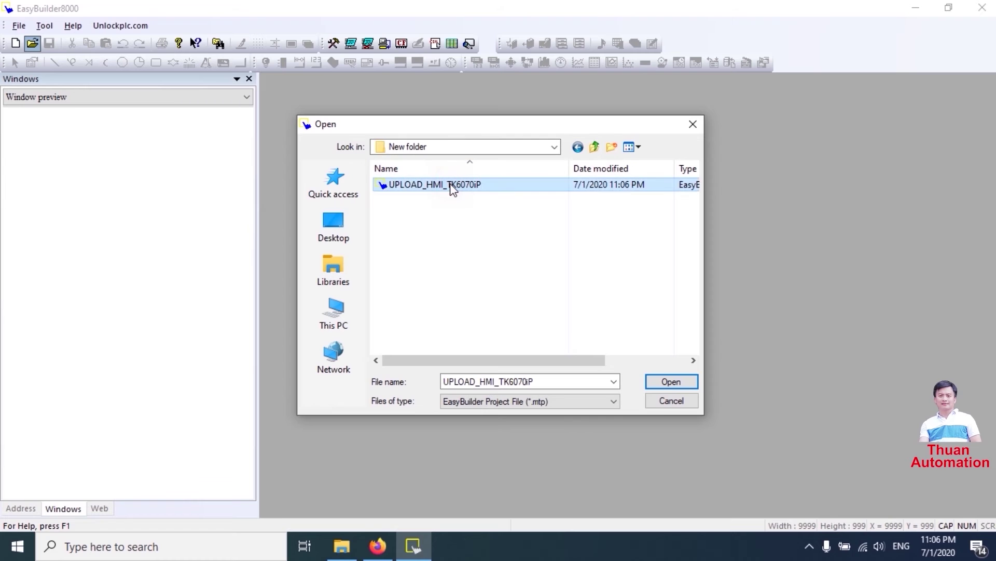
{"action": "left_click", "coordinate": [655, 385]}
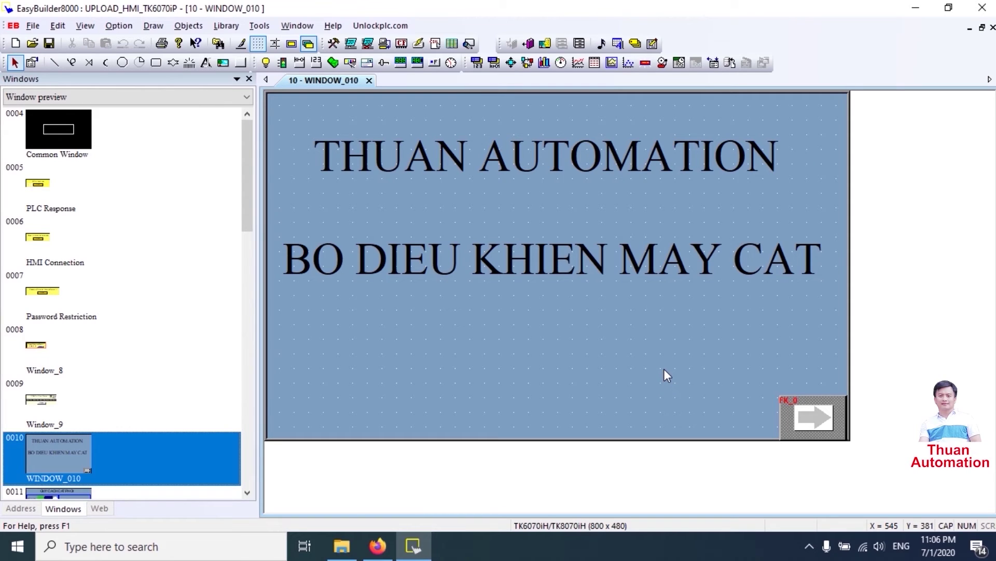
{"action": "left_click", "coordinate": [625, 261]}
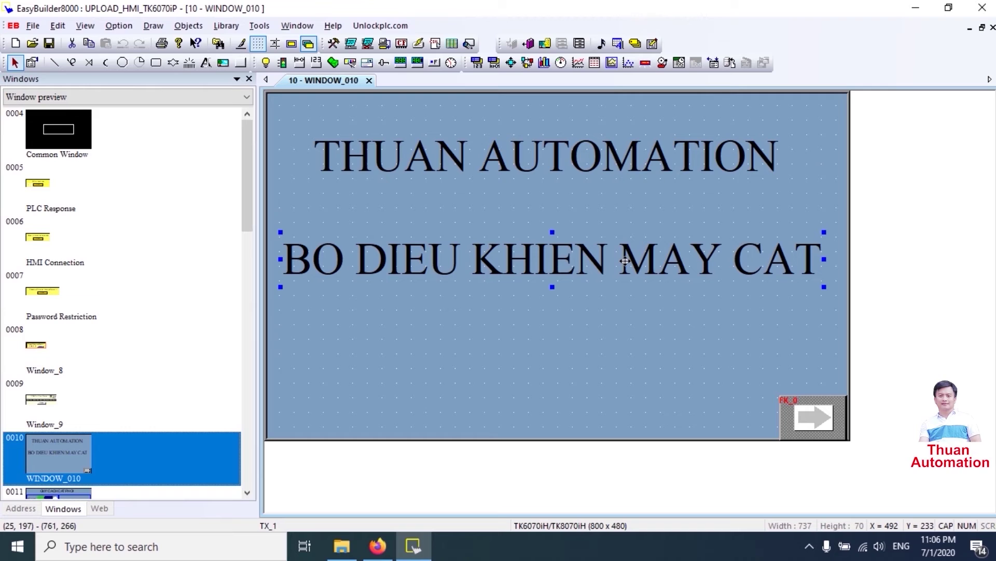
{"action": "left_click", "coordinate": [634, 329]}
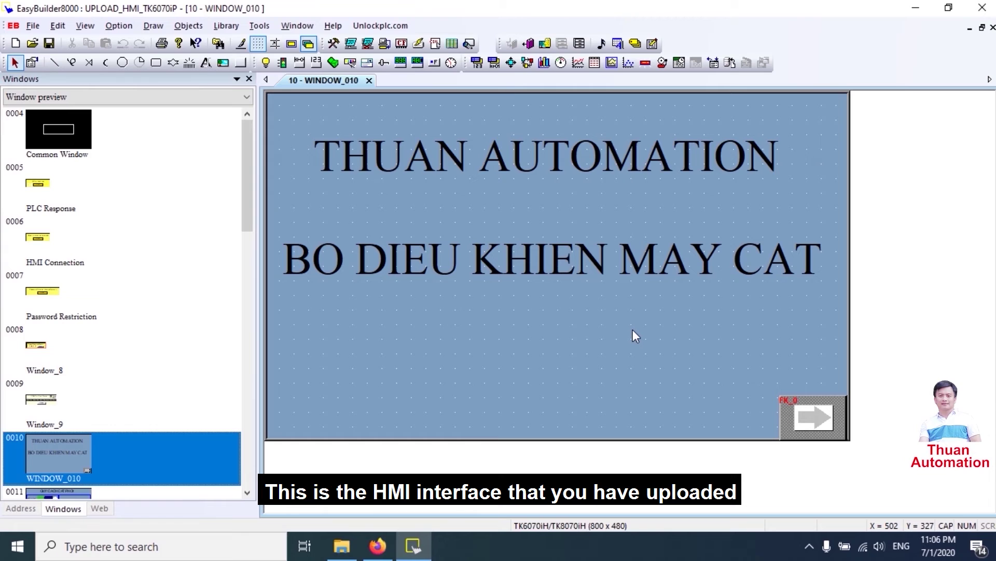
- View the Window_011 screen of the uploaded project, and return to WINDOW_010
{"action": "left_click_drag", "start_coordinate": [248, 177], "coordinate": [228, 228]}
{"action": "double_click", "coordinate": [82, 361]}
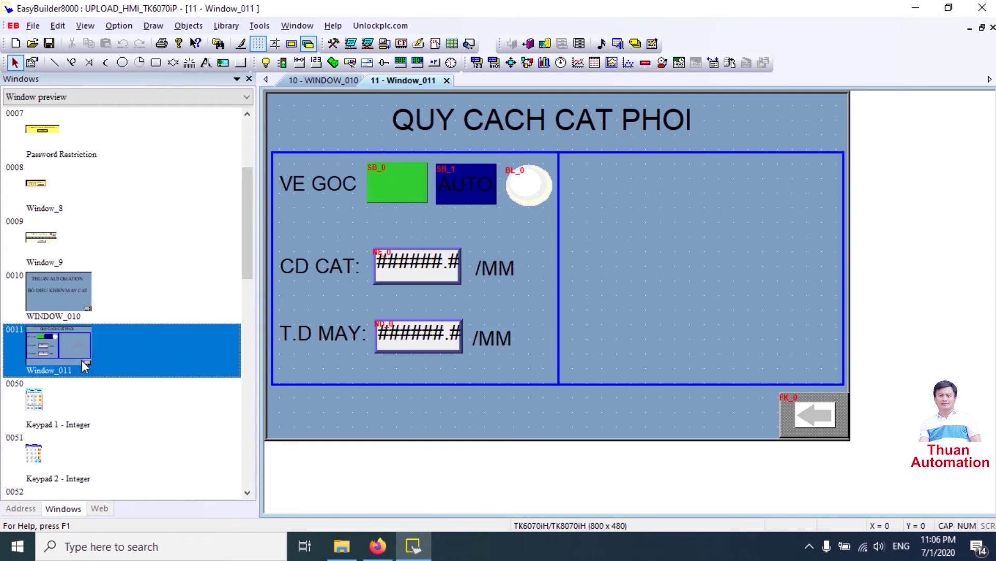
{"action": "double_click", "coordinate": [100, 291]}
- Duplicate the "BO DIEU KHIEN MAY CAT" text on WINDOW_010 and place the copy directly below the original
{"action": "left_click", "coordinate": [508, 257]}
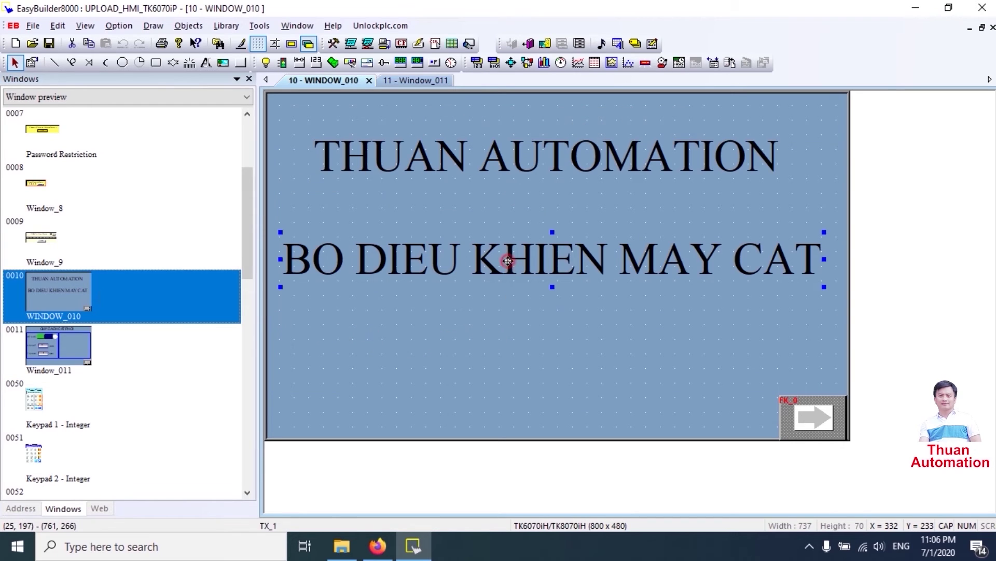
{"action": "right_click", "coordinate": [508, 261]}
{"action": "left_click", "coordinate": [530, 287]}
{"action": "right_click", "coordinate": [480, 311]}
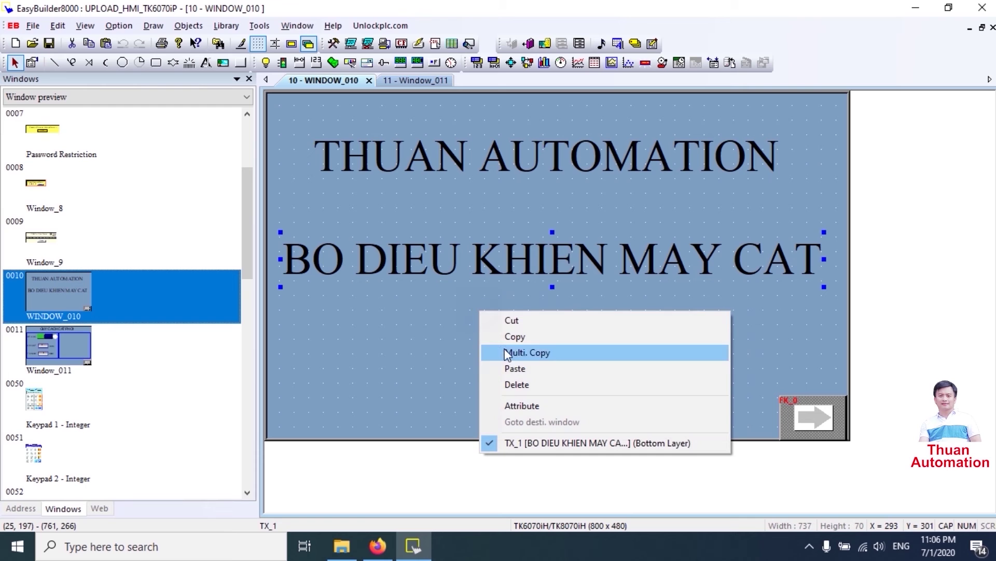
{"action": "left_click", "coordinate": [510, 366]}
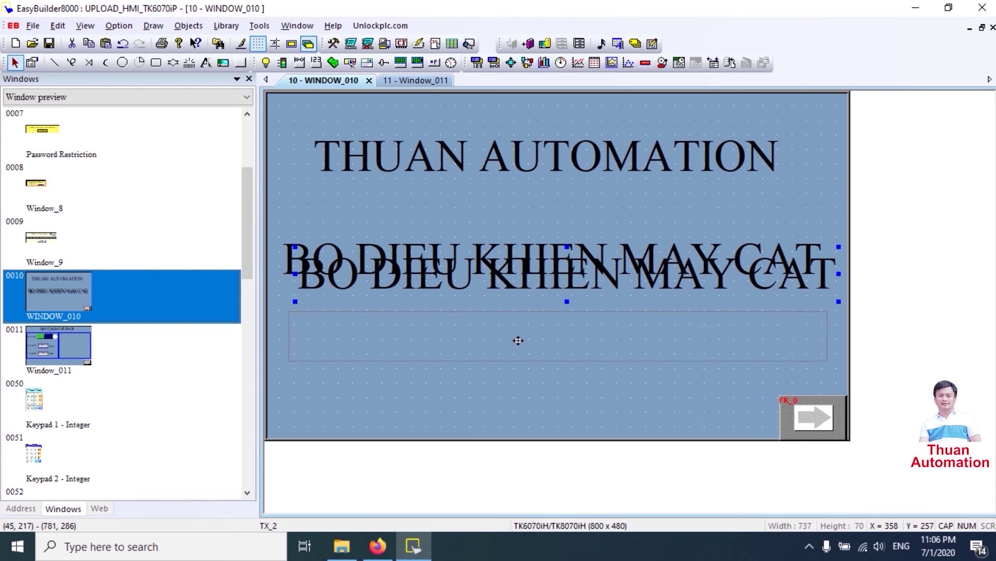
{"action": "left_click", "coordinate": [518, 340]}
- Change the copied text's content to DEMO and centre it beneath the "BO DIEU KHIEN MAY CAT" line
{"action": "double_click", "coordinate": [518, 343]}
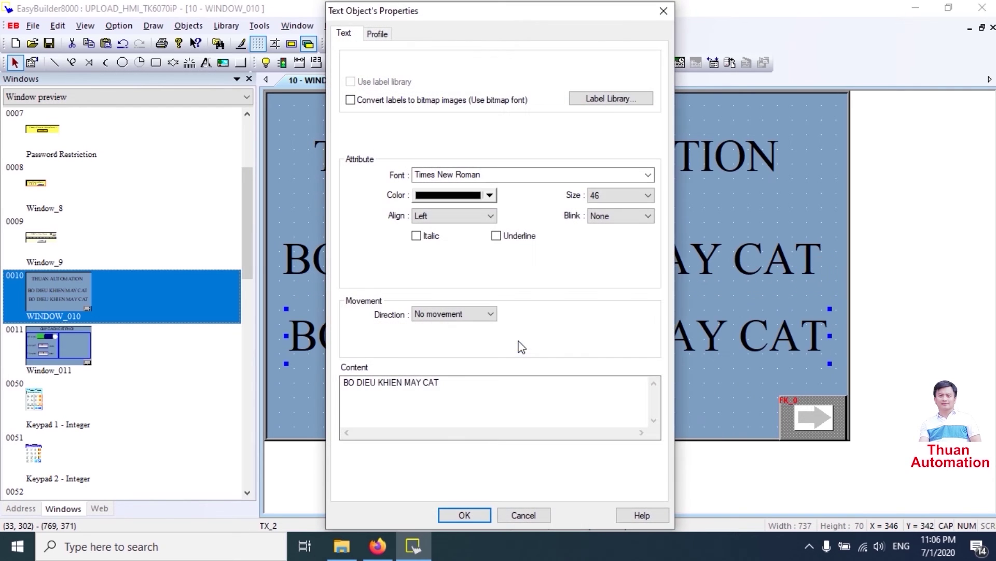
{"action": "triple_click", "coordinate": [487, 387]}
{"action": "type", "text": "DEMO"}
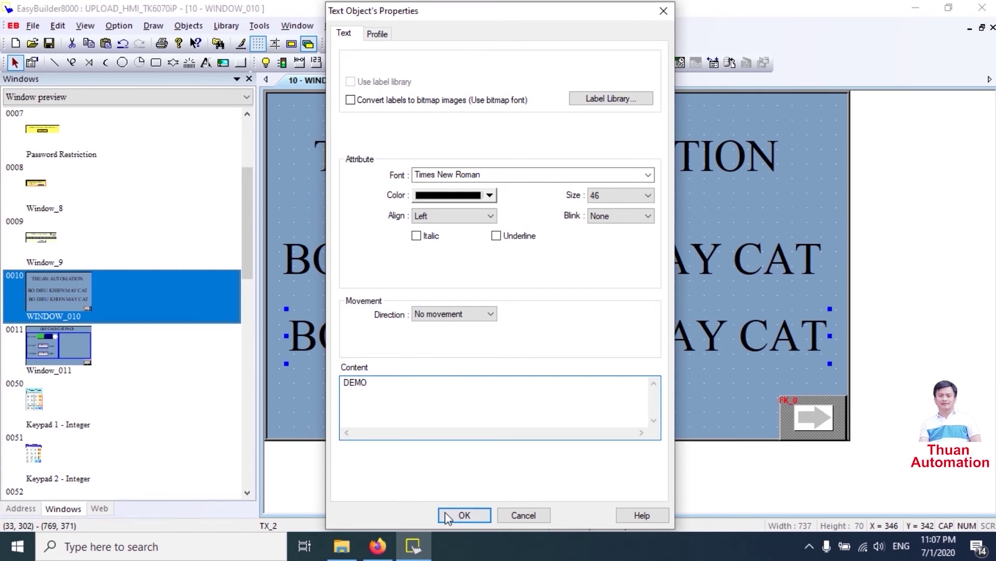
{"action": "left_click", "coordinate": [462, 516]}
{"action": "left_click_drag", "start_coordinate": [364, 335], "coordinate": [558, 340]}
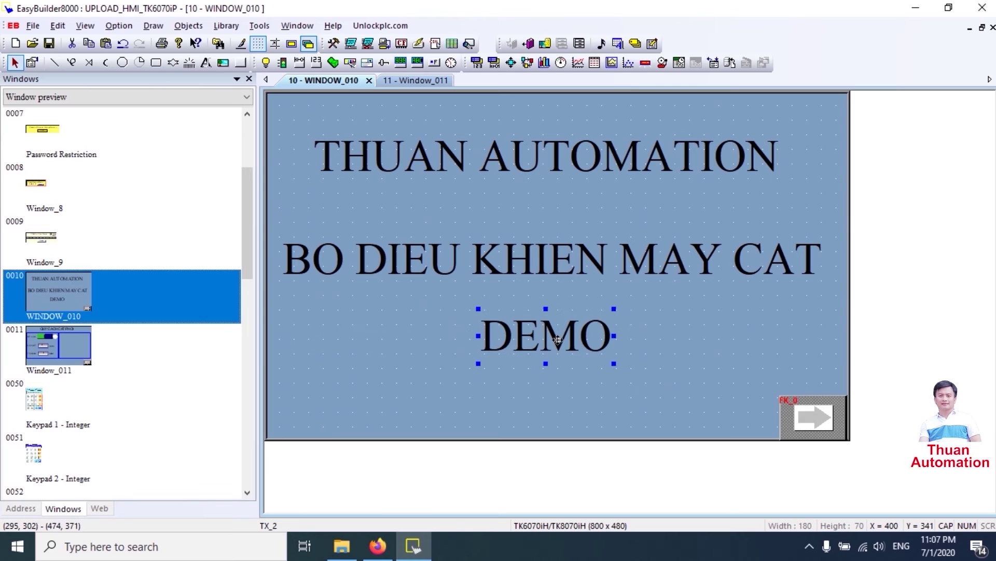
{"action": "left_click", "coordinate": [653, 316]}
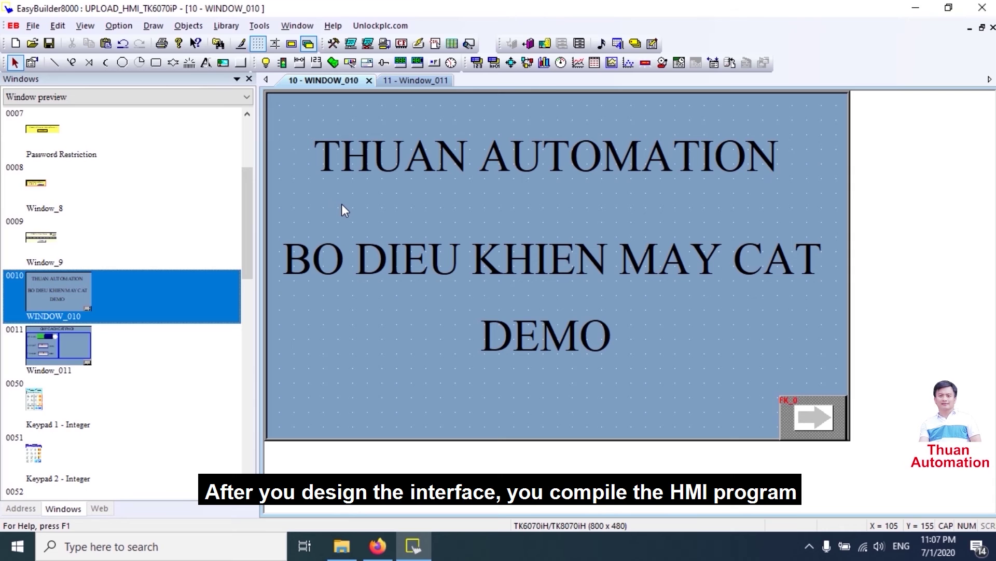
- Compile the project into UPLOAD_HMI_TK6070iP.xob with font files built, check the compile result and close the dialog
{"action": "left_click", "coordinate": [259, 26]}
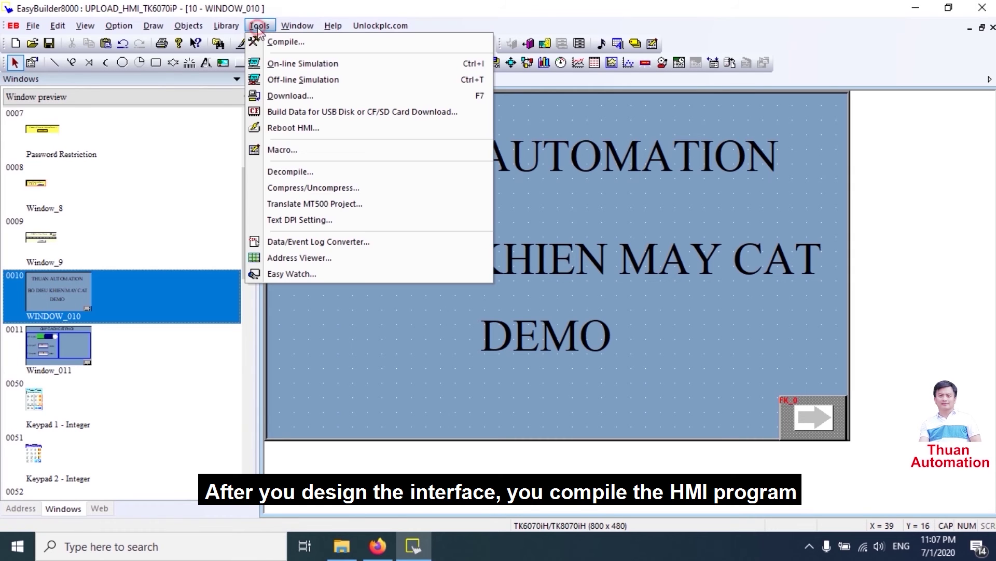
{"action": "left_click", "coordinate": [280, 41]}
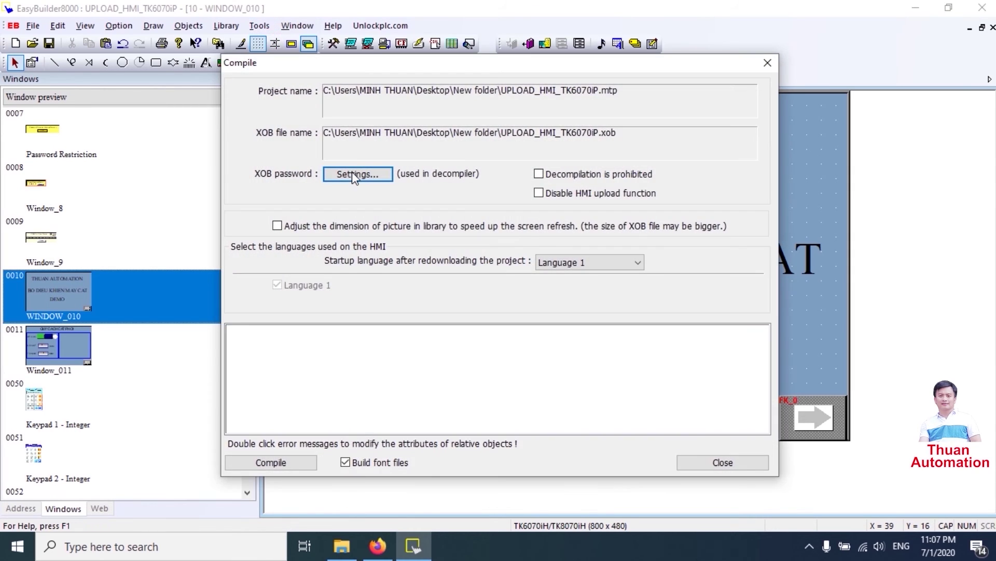
{"action": "left_click", "coordinate": [301, 463]}
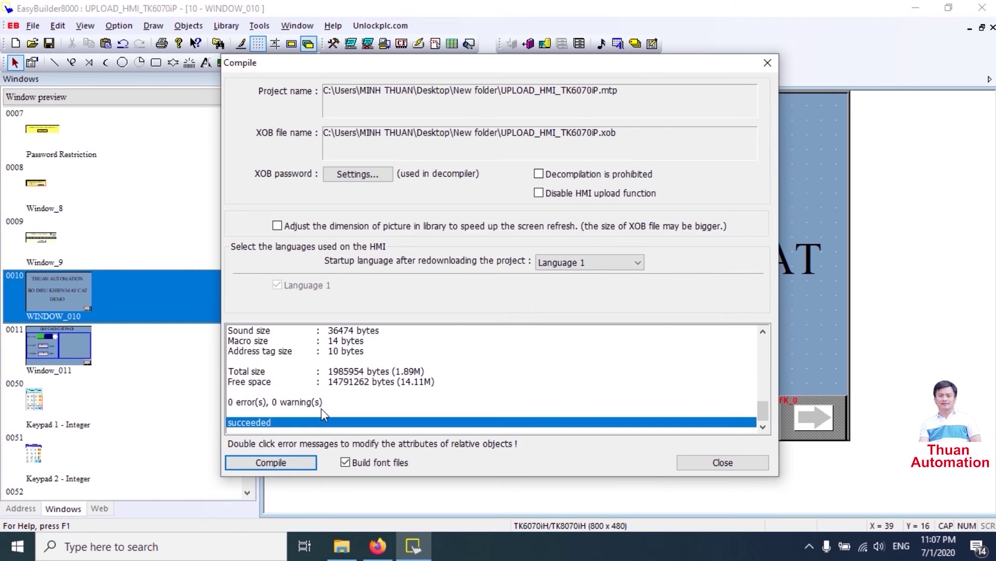
{"action": "left_click", "coordinate": [316, 403]}
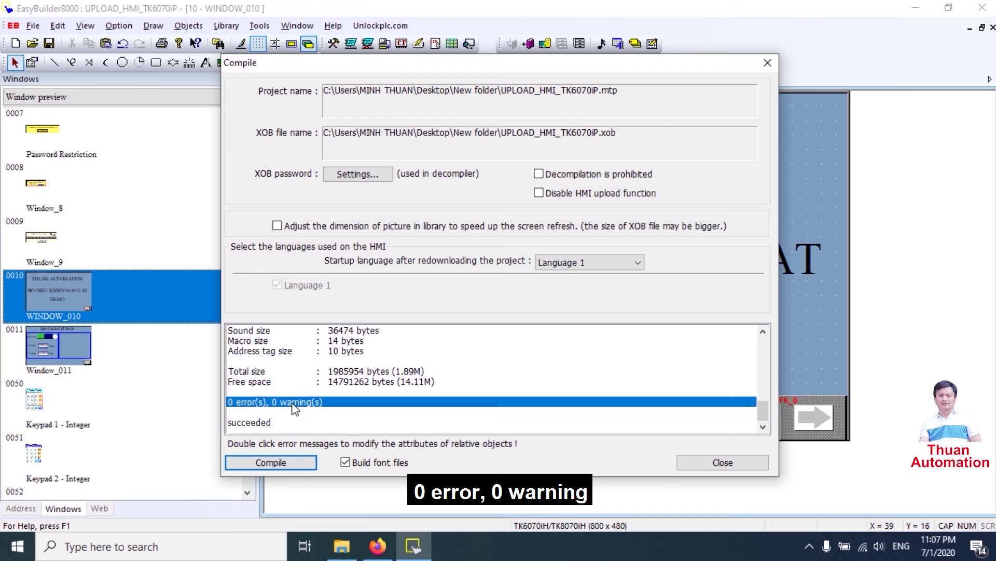
{"action": "left_click", "coordinate": [710, 466]}
{"action": "left_click", "coordinate": [650, 399]}
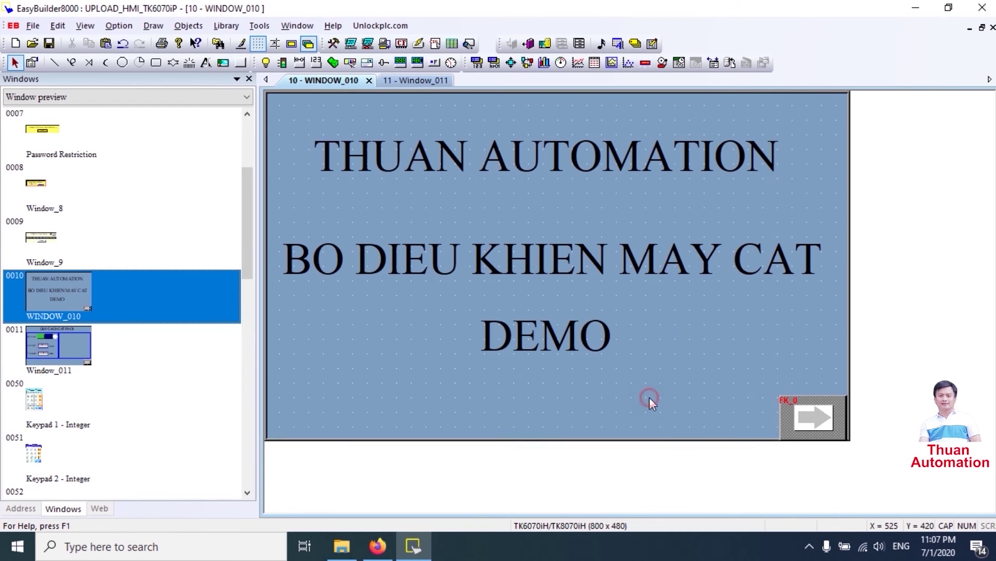
- Download the compiled project to the HMI over USB cable with runtime and font files included, and exit the download dialog
{"action": "left_click", "coordinate": [261, 24]}
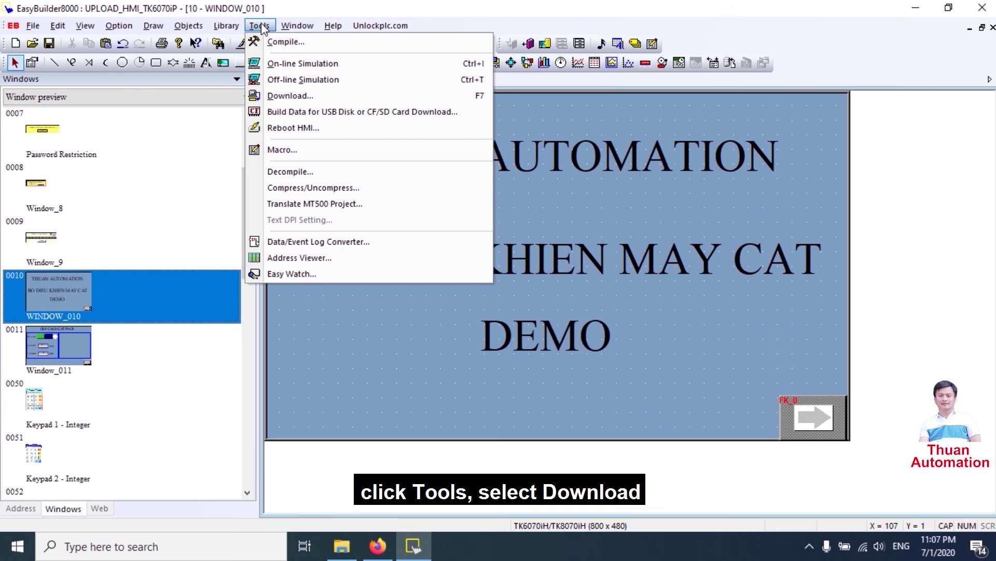
{"action": "left_click", "coordinate": [292, 96]}
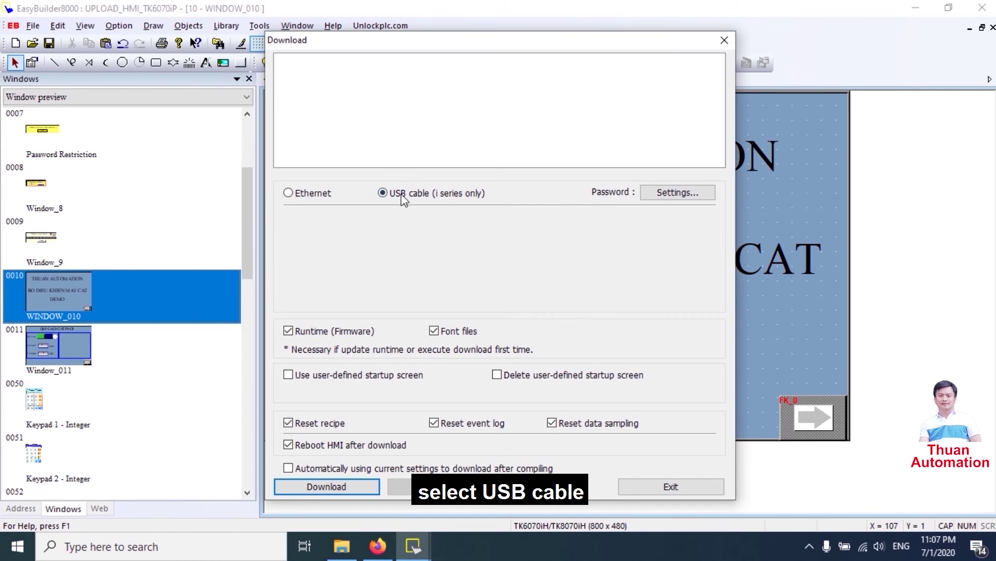
{"action": "left_click", "coordinate": [405, 201]}
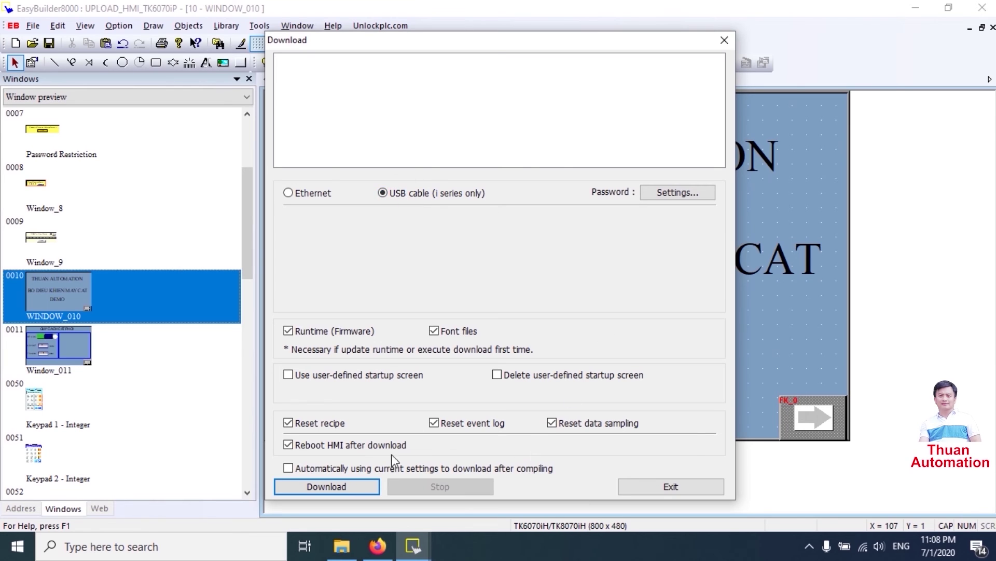
{"action": "left_click", "coordinate": [369, 485]}
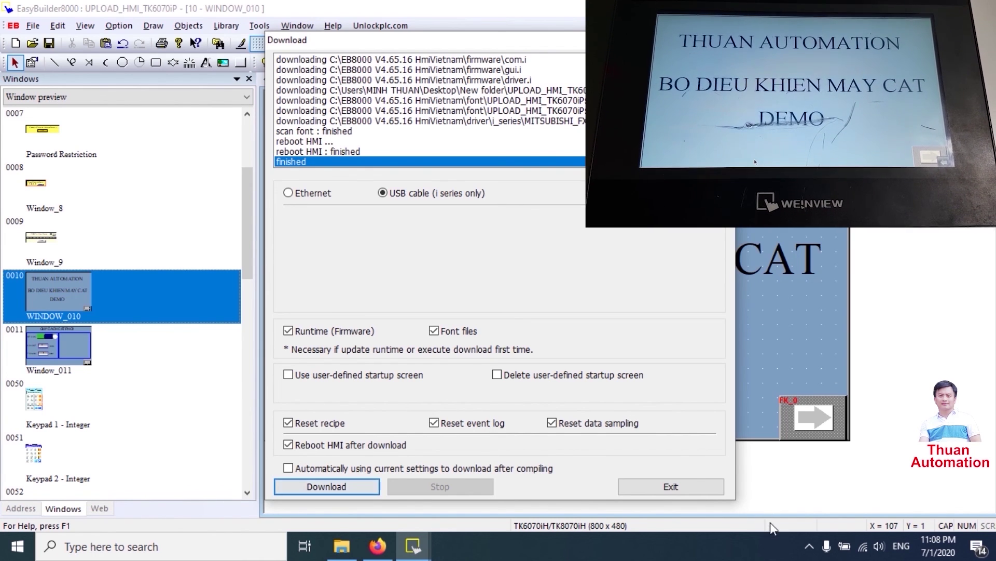
{"action": "left_click", "coordinate": [702, 490]}
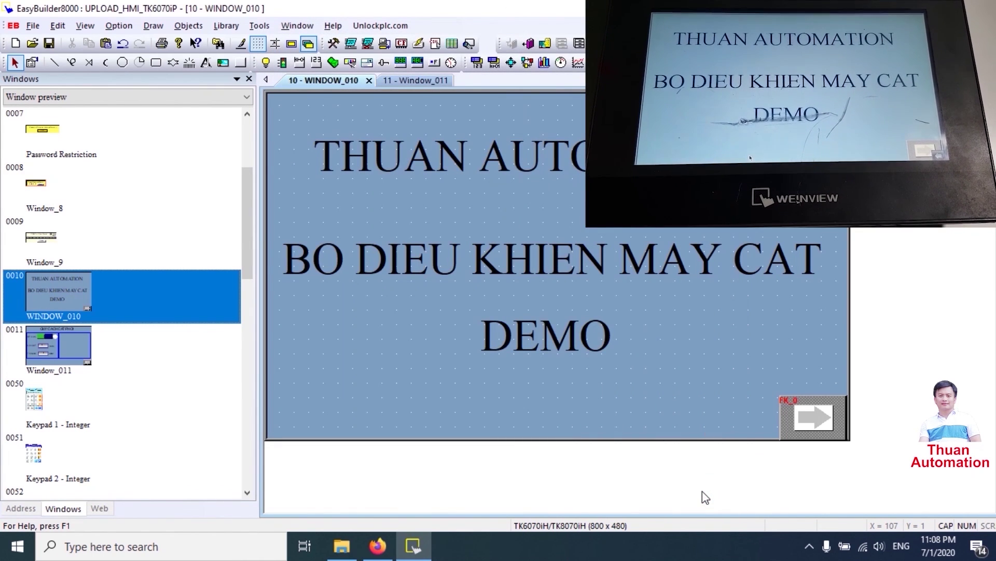